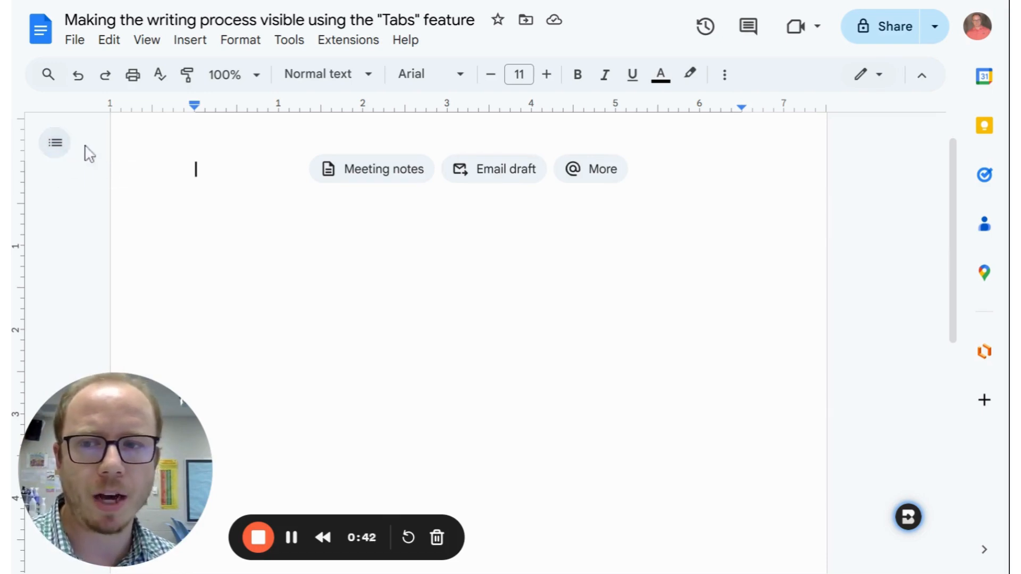
- Show the document tabs outline and rename the first tab "Rough Draft"
left_click(53, 149)
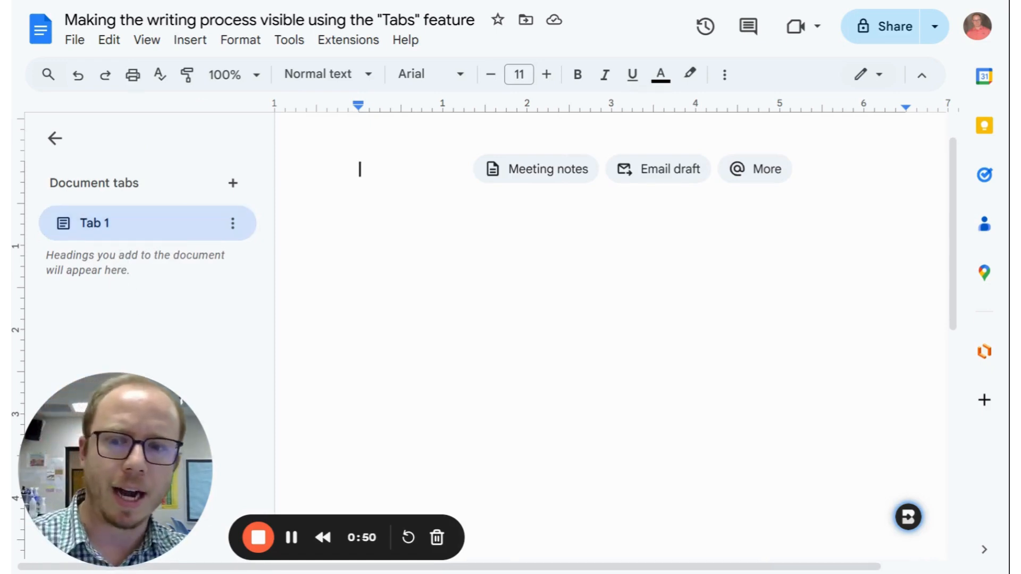
double_click(119, 231)
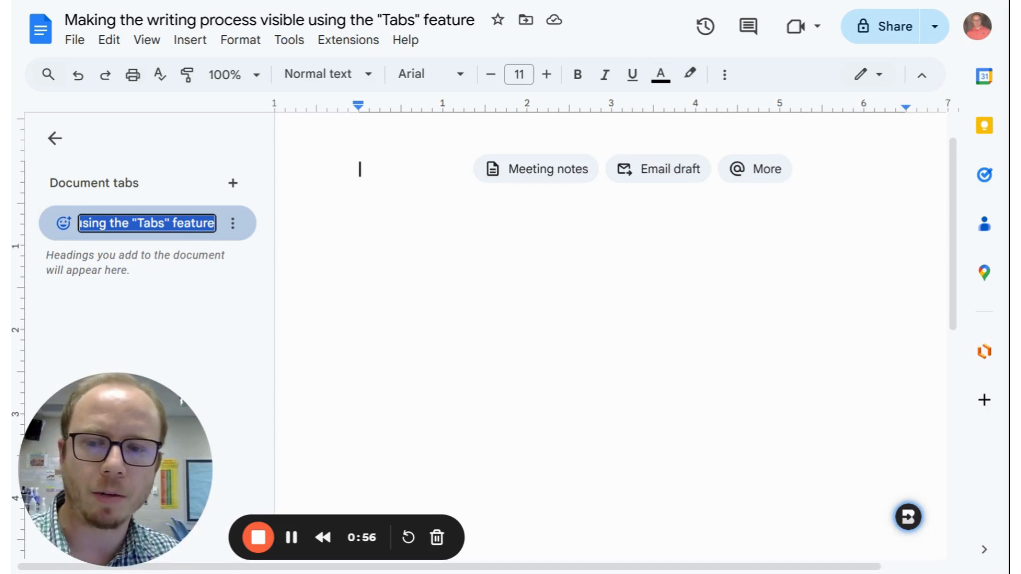
type("ROugh")
key("BackSpace")
key("BackSpace")
key("BackSpace")
key("BackSpace")
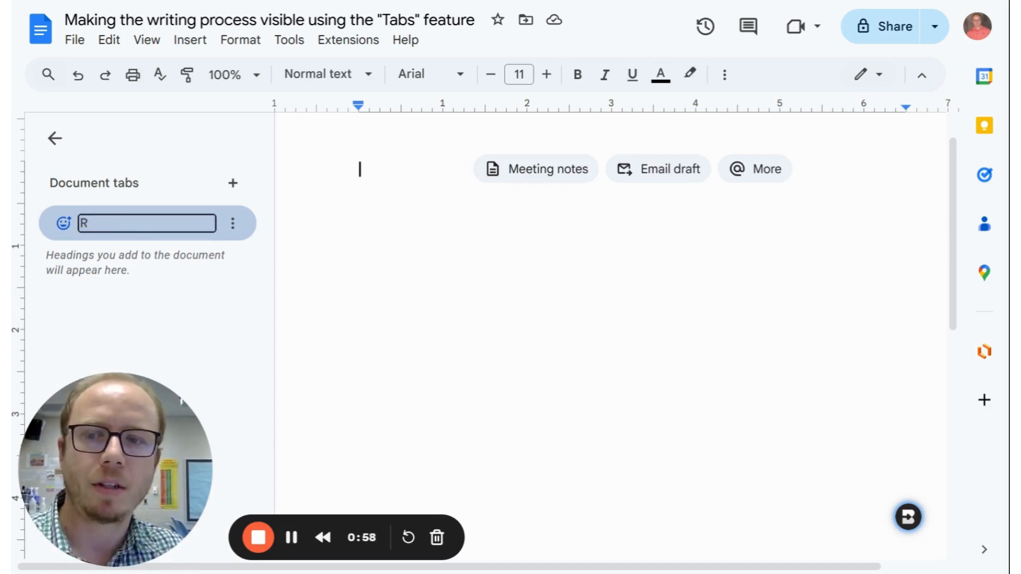
type("Rough D")
key("BackSpace")
key("BackSpace")
key("BackSpace")
key("BackSpace")
key("BackSpace")
type("g")
type("ugh Draft")
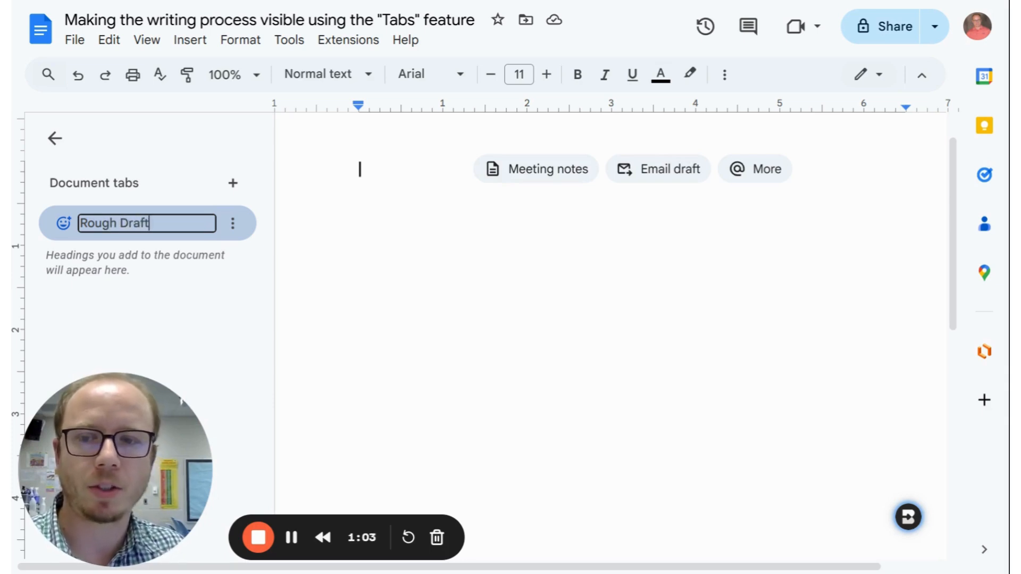
key("Return")
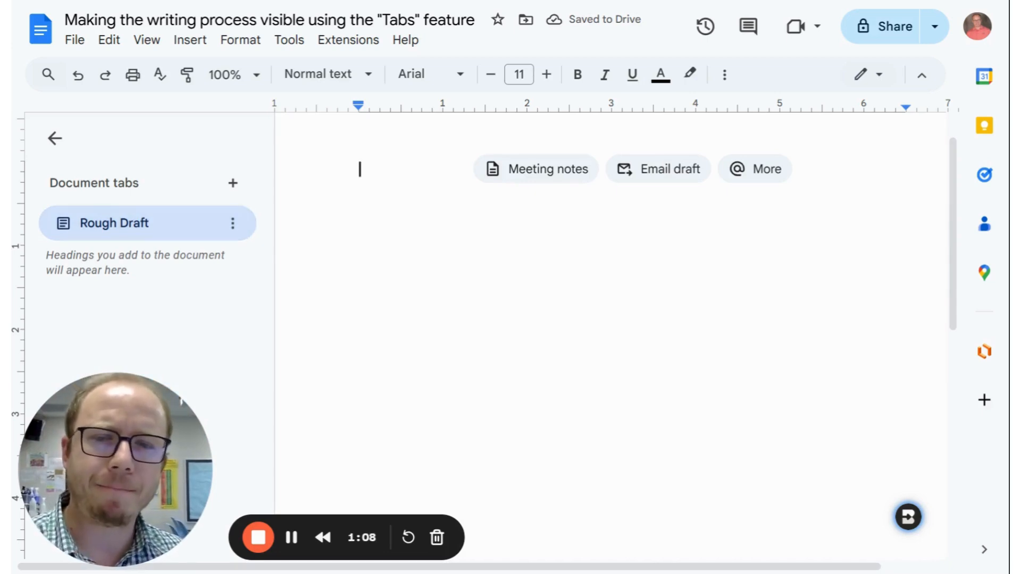
- Write the placeholder line "adajsdlkfjalskdjfalksdjf;laskdjflaksdjfl;aksdjf;lkasdjfljalsdf" on the Rough Draft page
scroll(611, 319, "up", 1)
type("adaj")
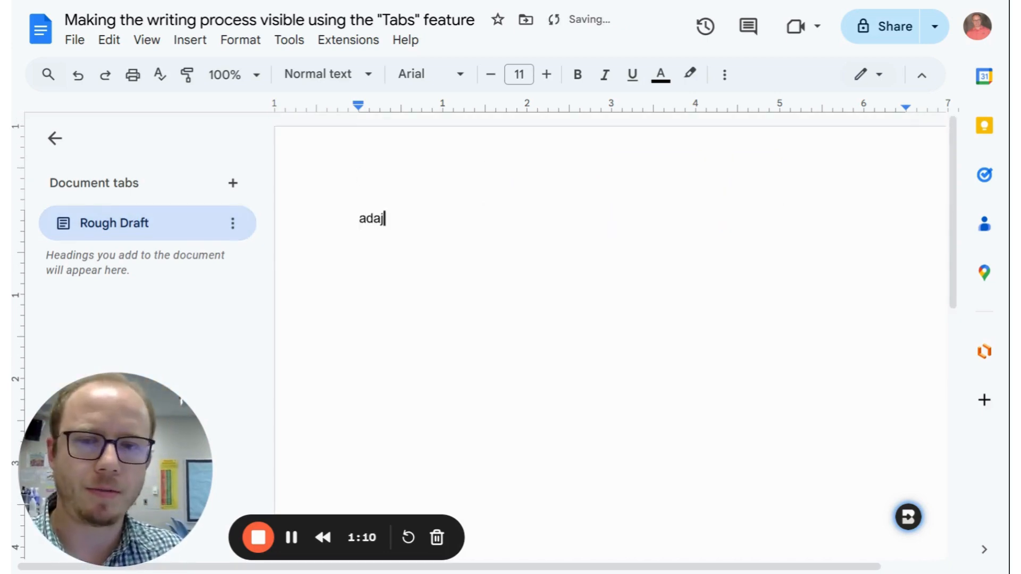
type("sdlkfjalskdjfalksdjf;laskdjflaksdjfl;aksdjf;lkasdjfljalsdf")
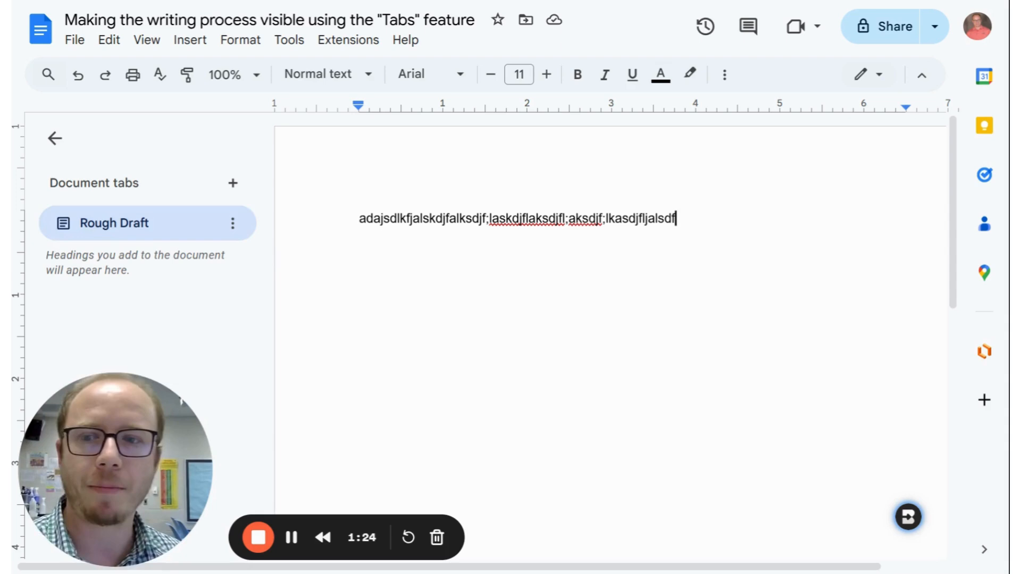
- Add a second document tab and copy the entire text of the Rough Draft tab
left_click(233, 184)
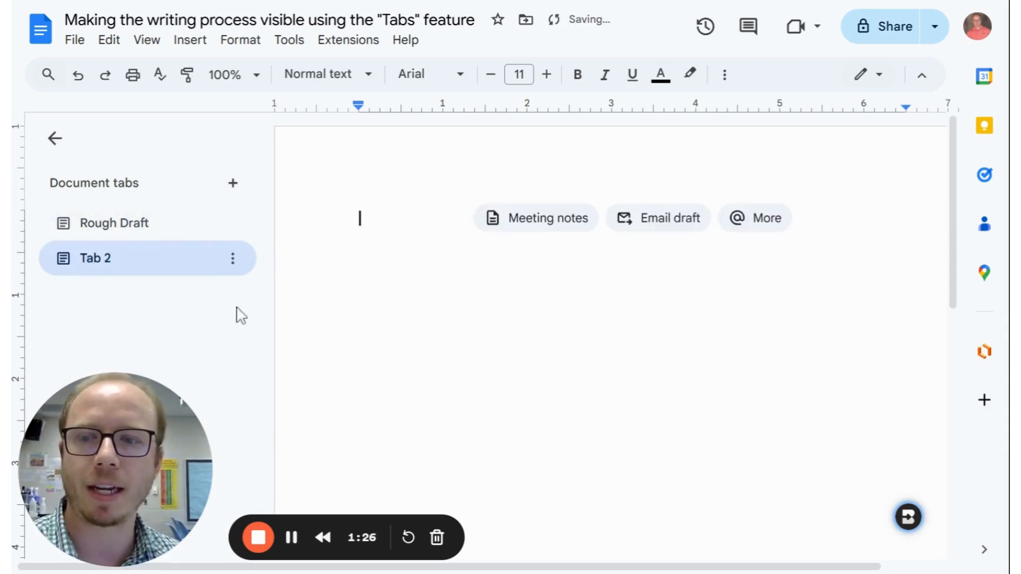
left_click(114, 225)
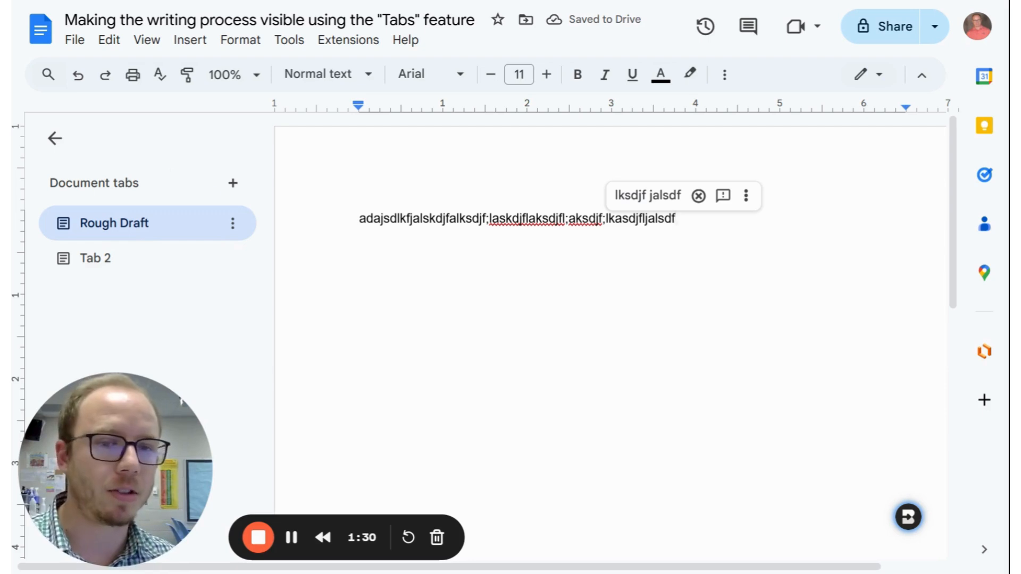
key("ctrl+a")
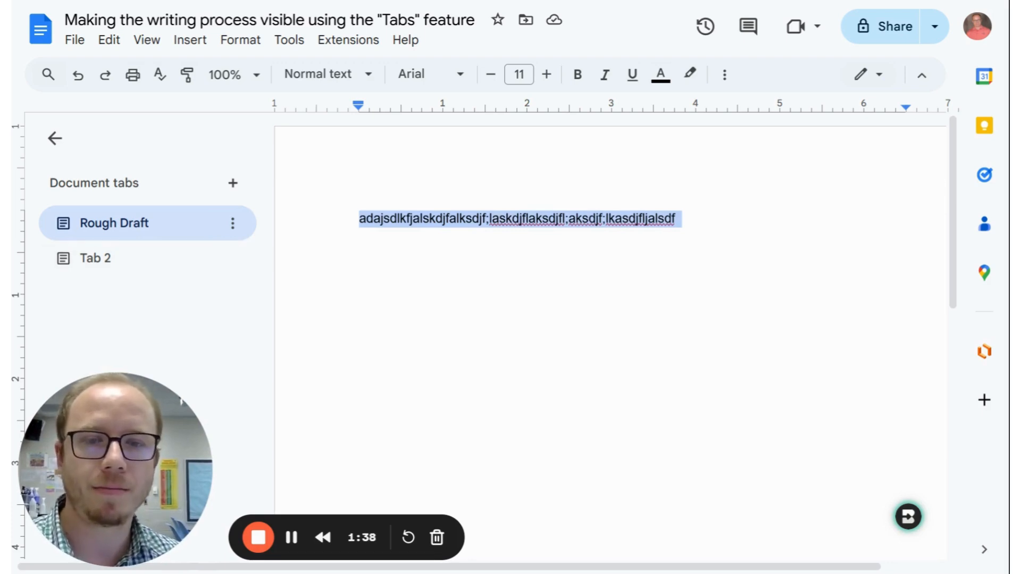
right_click(534, 215)
left_click(578, 162)
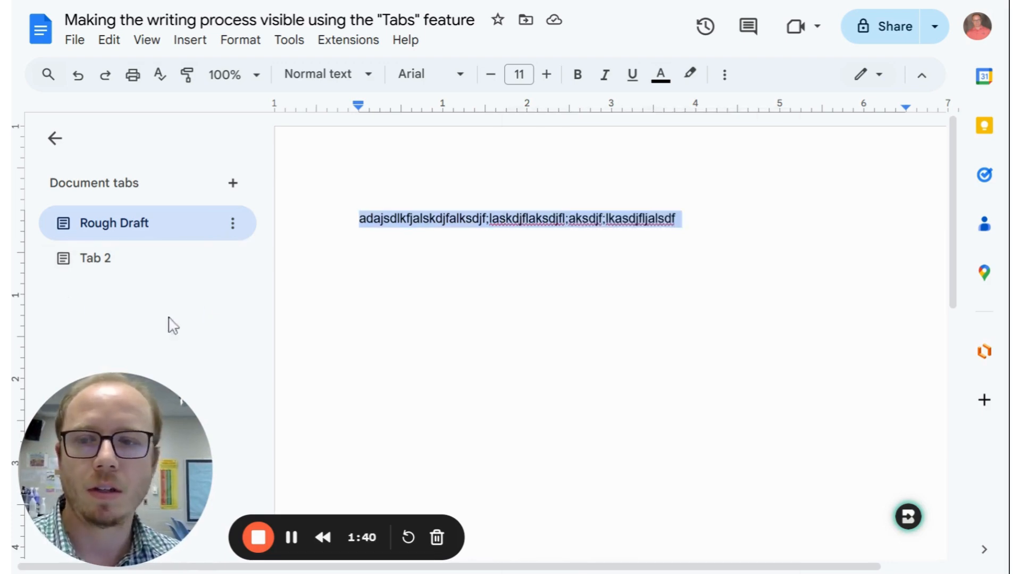
- Rename the second tab "2nd Draft" and paste the copied Rough Draft text into it
left_click(119, 271)
double_click(119, 271)
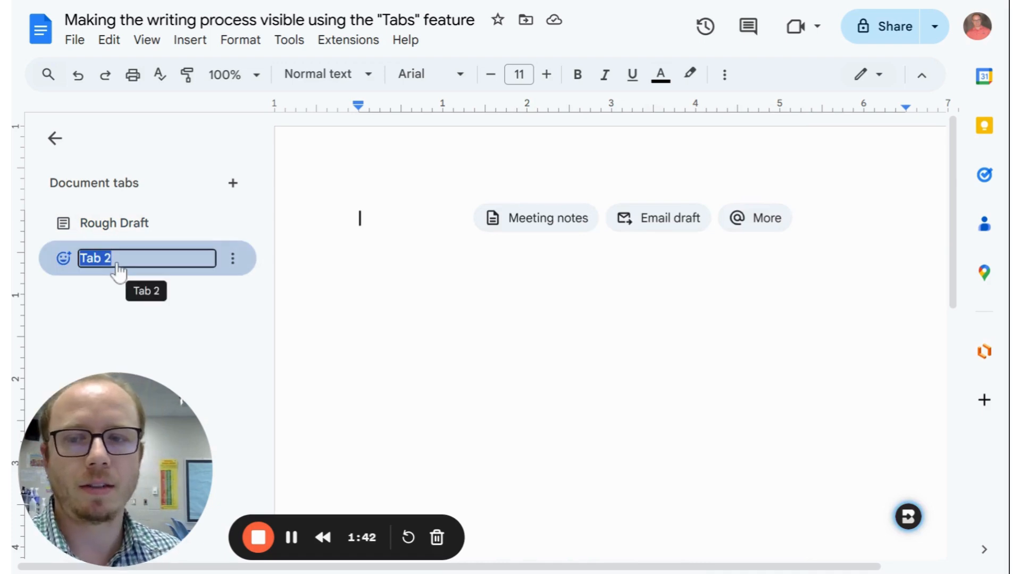
type("2nd Draft")
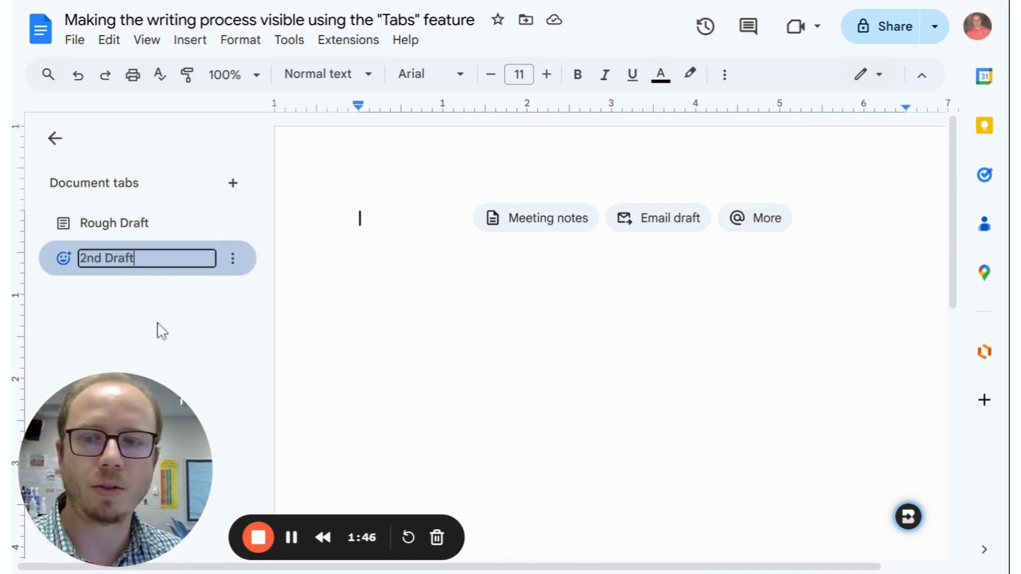
key("Return")
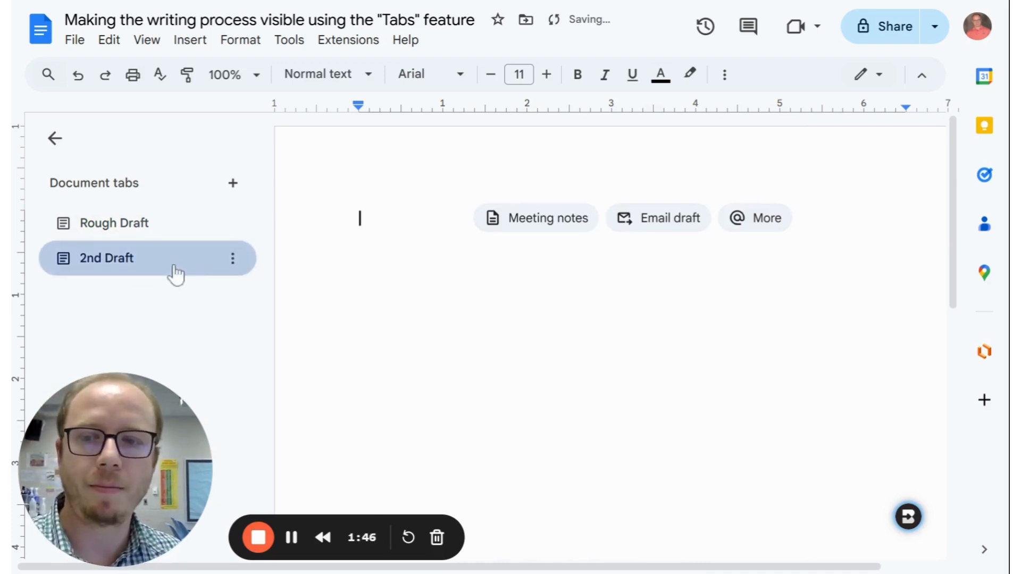
type("adajsdlkfjalskdjfalksdjf;laskdjflaksdjfl;aksdjf;lkasdjfljalsdf")
key("Return")
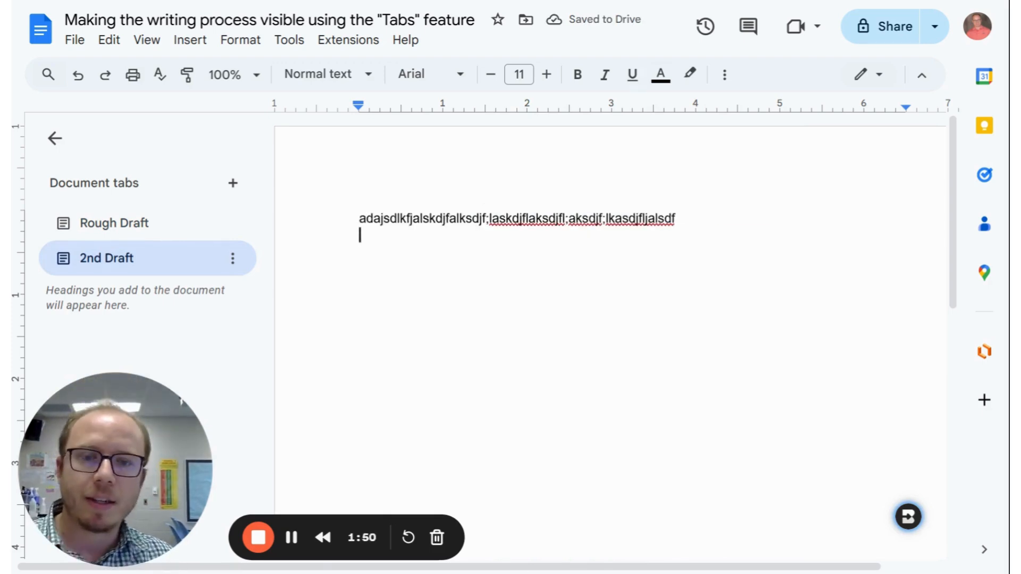
- Replace two misspelled words in the 2nd Draft line with the suggested spellings "lksdjf jalsdf" and "laskdjf laksdjfl"
triple_click(526, 219)
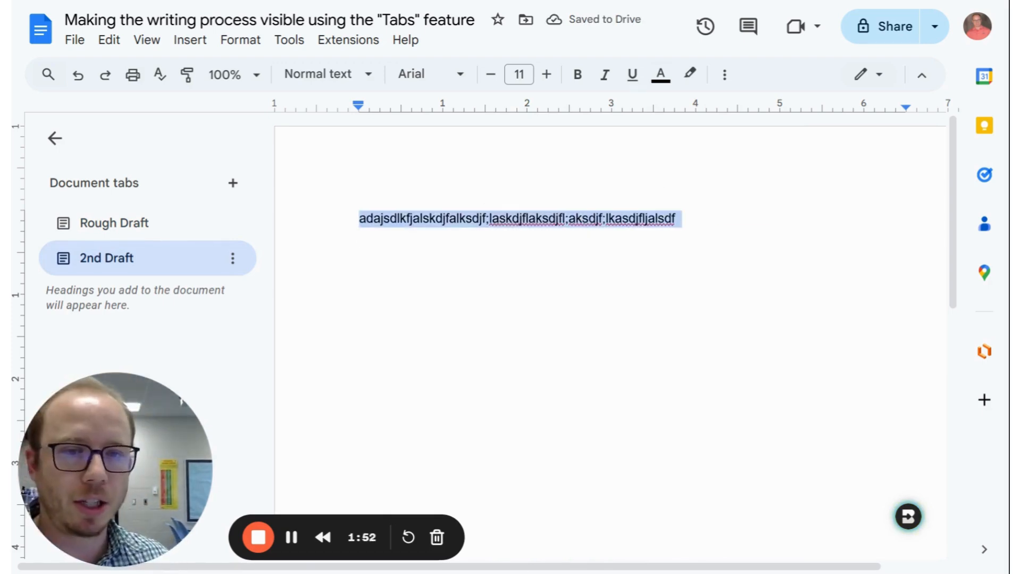
left_click(358, 232)
double_click(640, 218)
right_click(620, 218)
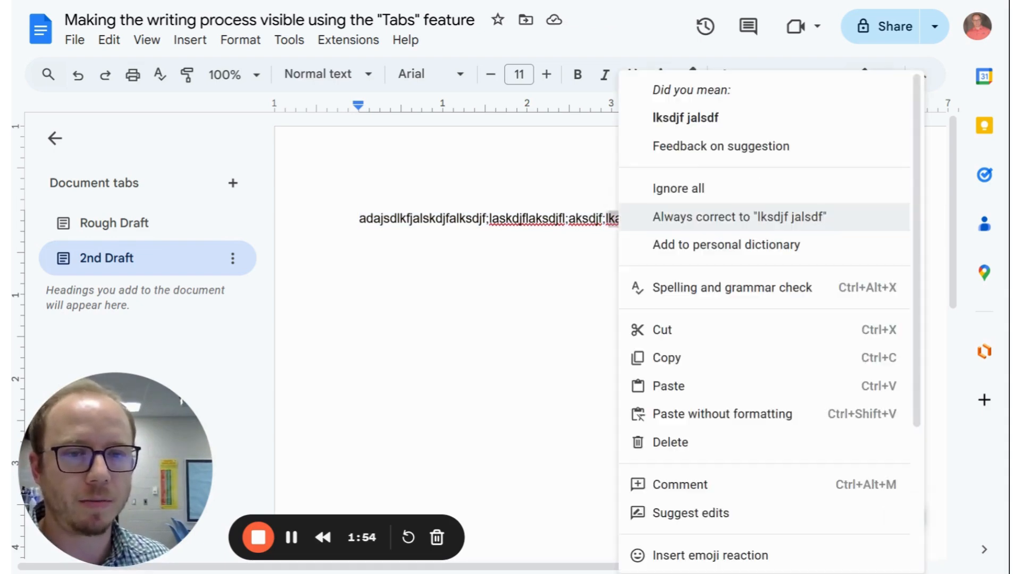
left_click(686, 118)
left_click(360, 234)
right_click(562, 232)
right_click(539, 222)
left_click(615, 271)
left_click(360, 234)
left_click(673, 219)
left_click_drag(360, 234, 675, 218)
left_click(505, 218)
left_click(512, 219)
key("BackSpace")
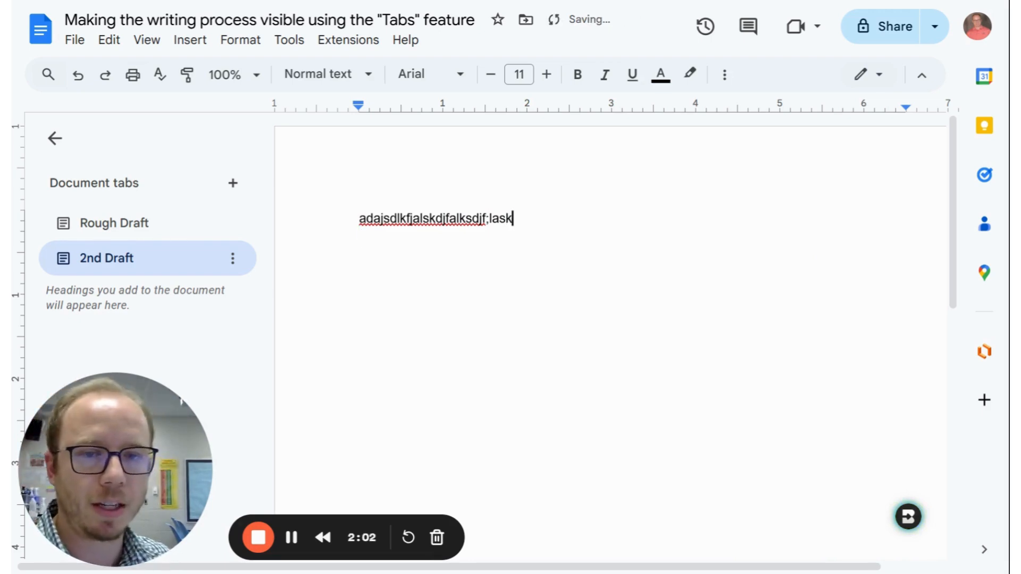
key("ctrl+a")
key("ctrl+z")
- Move the beginning of the 2nd Draft line, "adajsdlkfjalskdjfalksdjf;laskdjf l", onto the line below it
left_click(360, 235)
left_click(531, 219)
left_click_drag(532, 219, 358, 218)
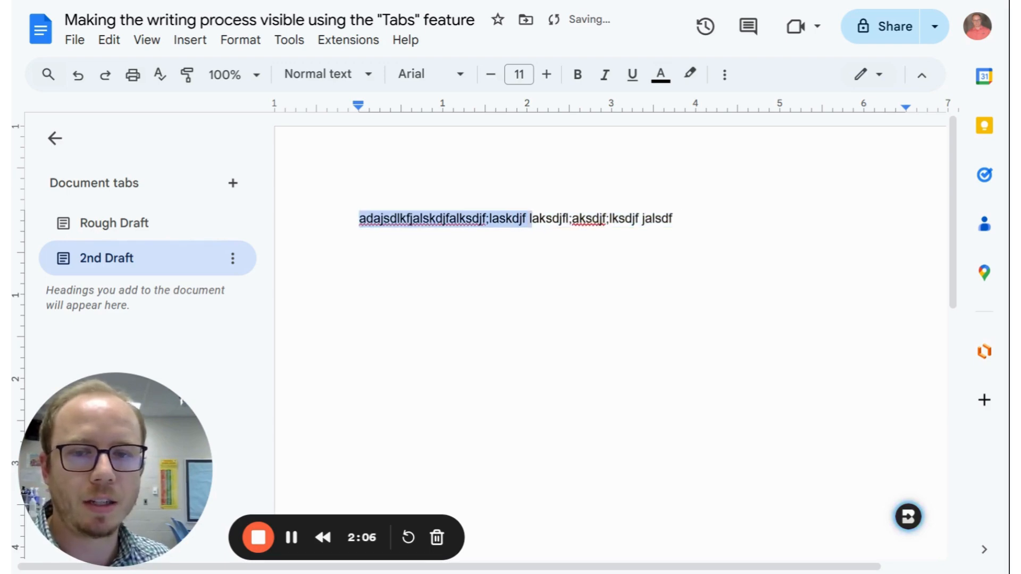
key("ctrl+x")
left_click(360, 235)
key("ctrl+v")
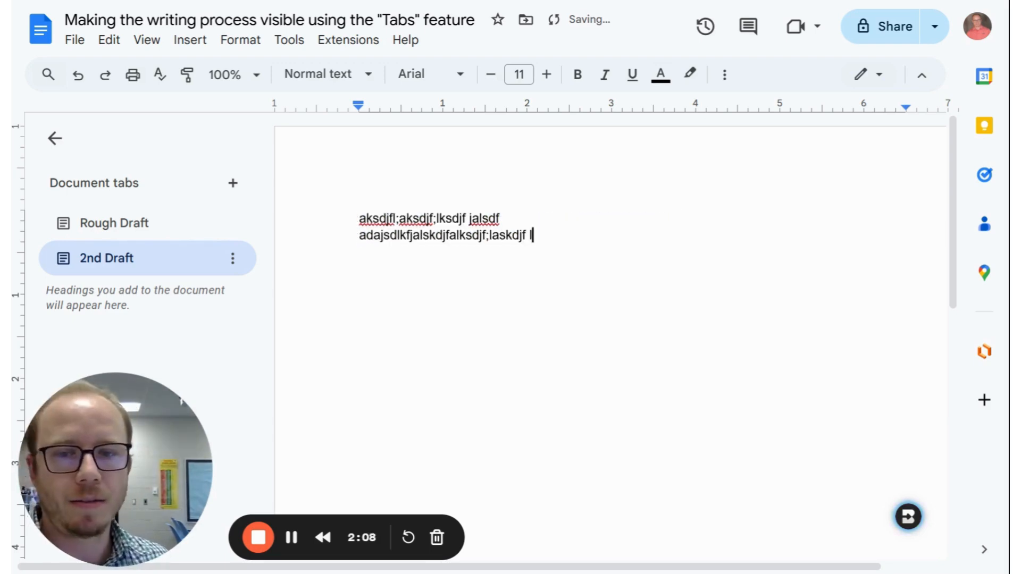
- Leave two blank lines and add the placeholder line "Asdfasdlk aaksldjfkljasdl;jf; fjaslsdkjflasksdjf" at the end of the 2nd Draft
key("Return")
key("Return")
key("Return")
type("asdfasdlkfjaslsdkjflasksdjf")
left_click(415, 286)
type("aaksldjfkljasdl;jf; fjaslsdkjflasksdjf")
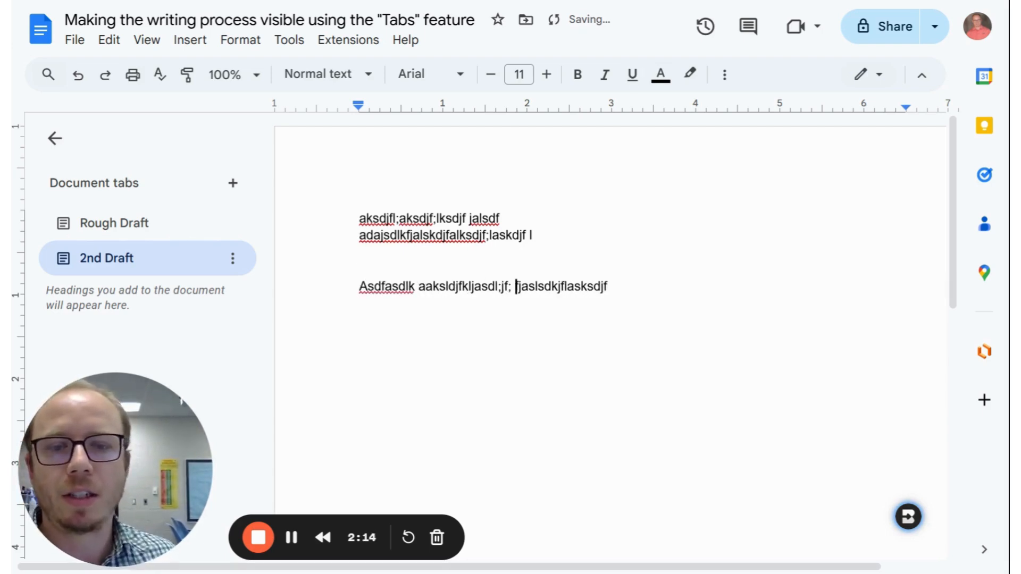
left_click(609, 286)
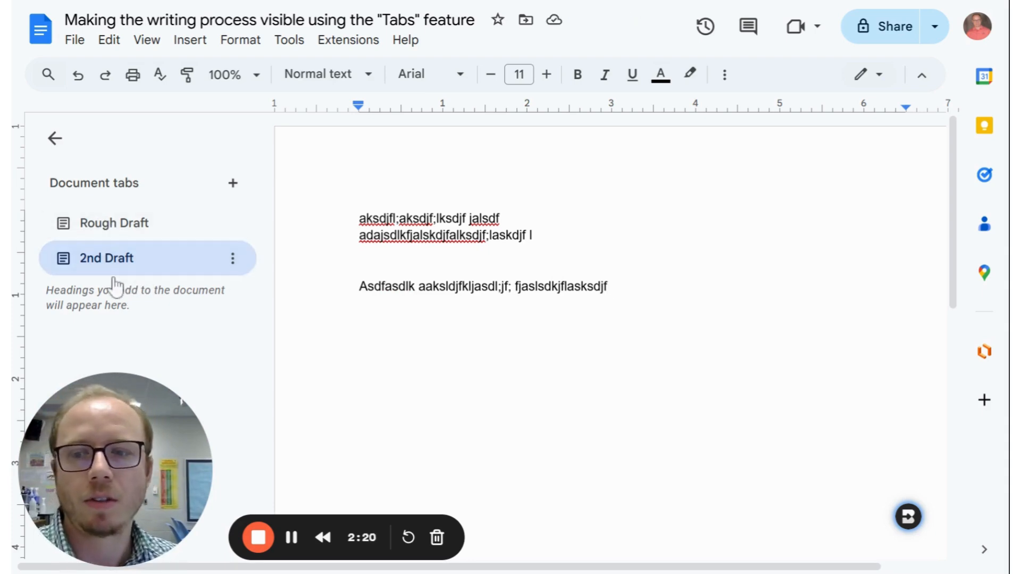
- Attach the comment "kasdkfjadklsdj" to the closing part of the 2nd Draft's last line, from "l;jf;" onward
left_click(426, 286)
left_click_drag(607, 286, 495, 286)
key("ctrl+alt+m")
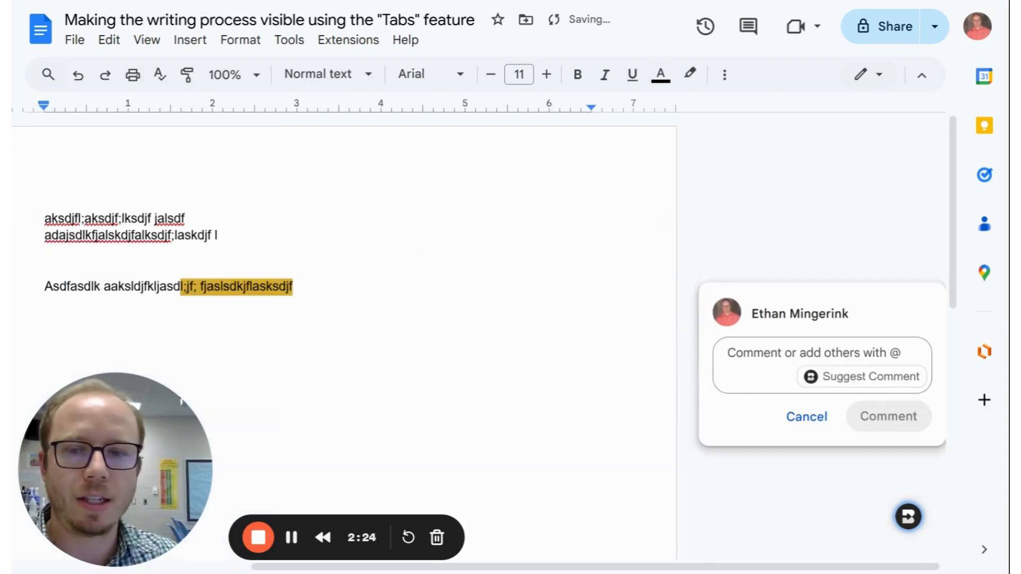
type("kasdkfjadklsdj")
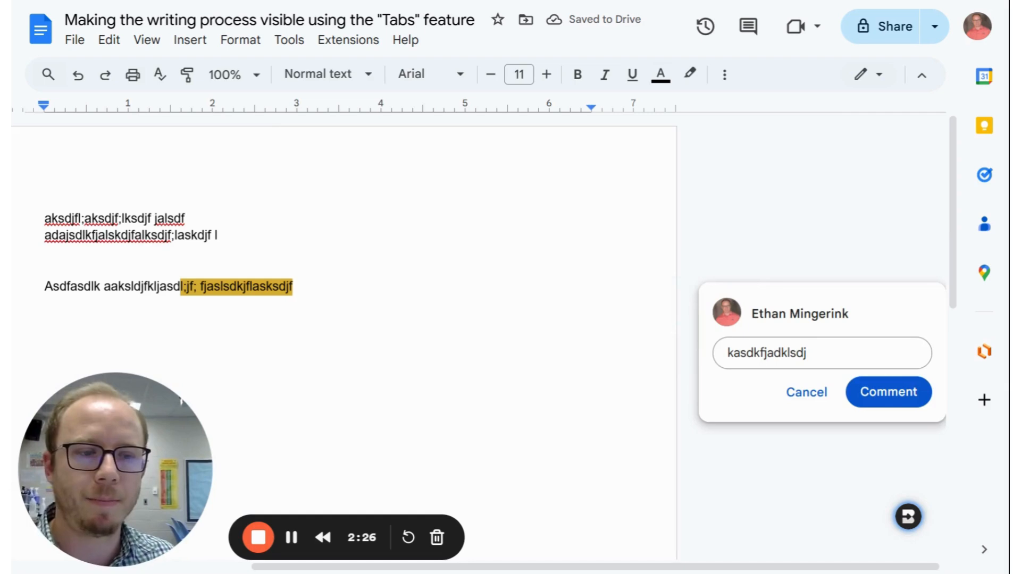
left_click(889, 392)
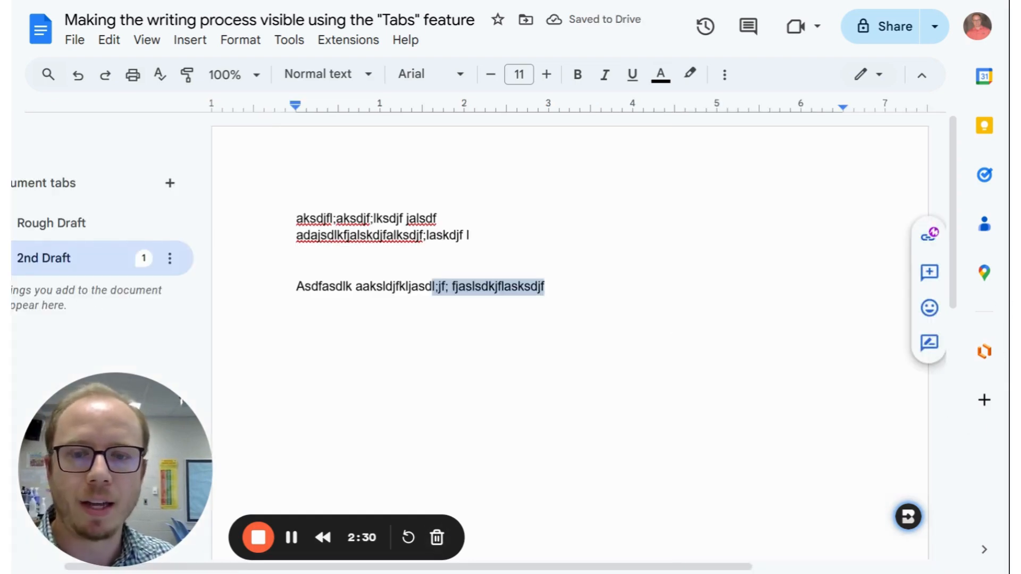
- Copy the entire 2nd Draft text and add a third document tab named "Final Draft"
key("ctrl+a")
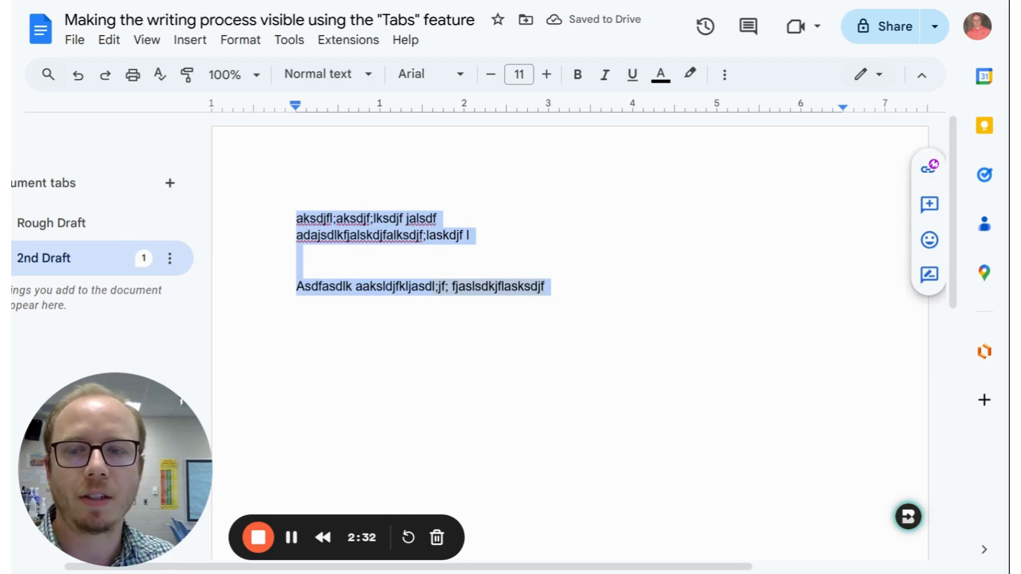
left_click(169, 184)
double_click(83, 308)
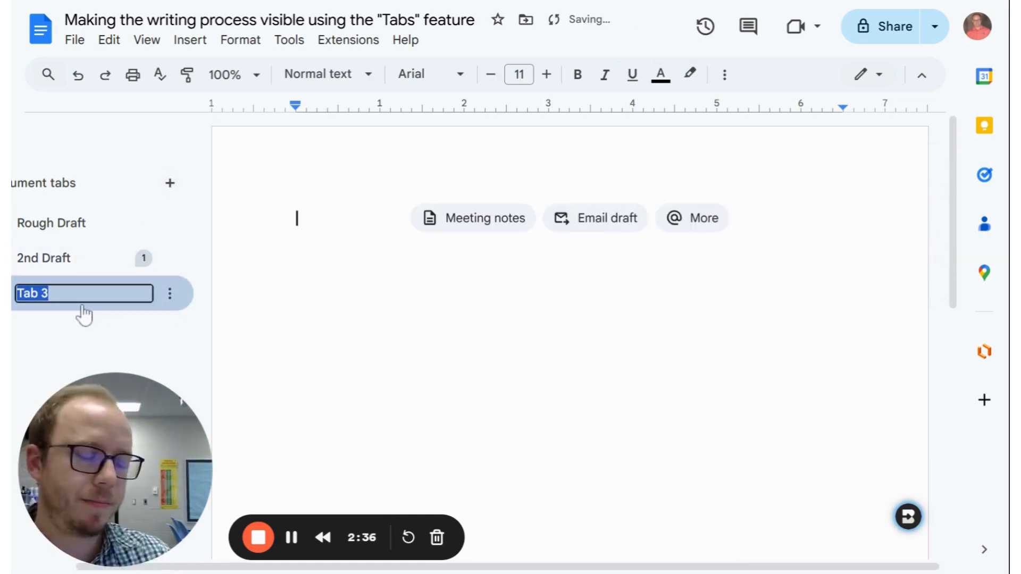
type("Final Draft")
key("BackSpace")
key("BackSpace")
key("BackSpace")
key("BackSpace")
type("raft")
key("Return")
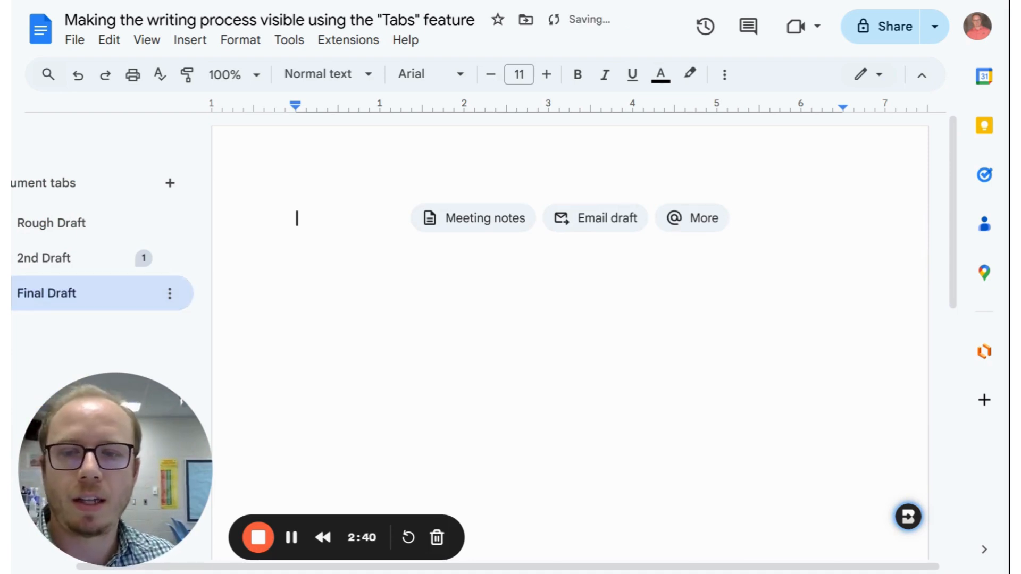
- Paste the copied text into the Final Draft, and remove "ksldjfklj" from its last line and "falksd" from its second line
key("ctrl+v")
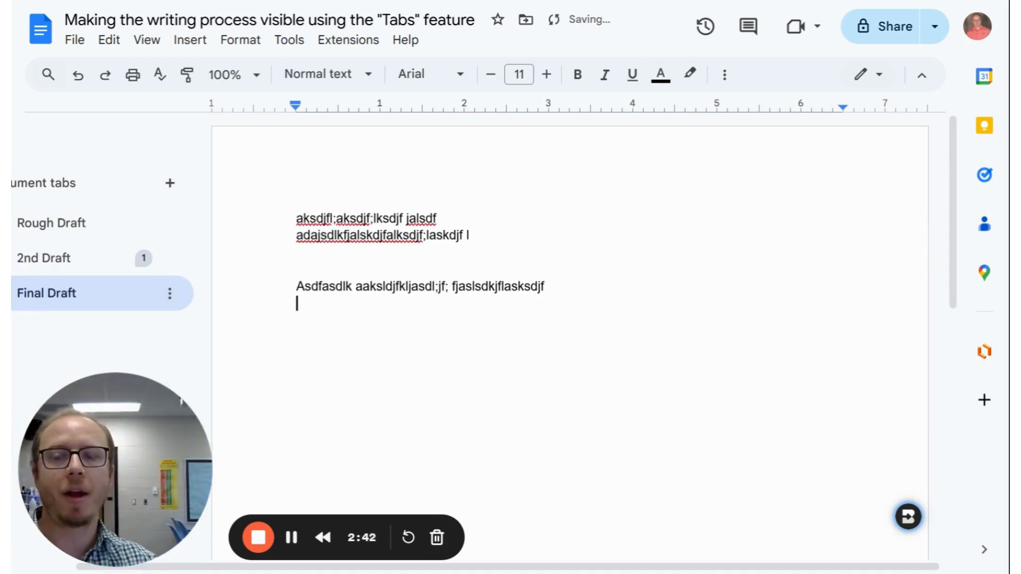
left_click_drag(411, 286, 370, 286)
key("BackSpace")
left_click_drag(381, 235, 416, 235)
key("BackSpace")
left_click(319, 305)
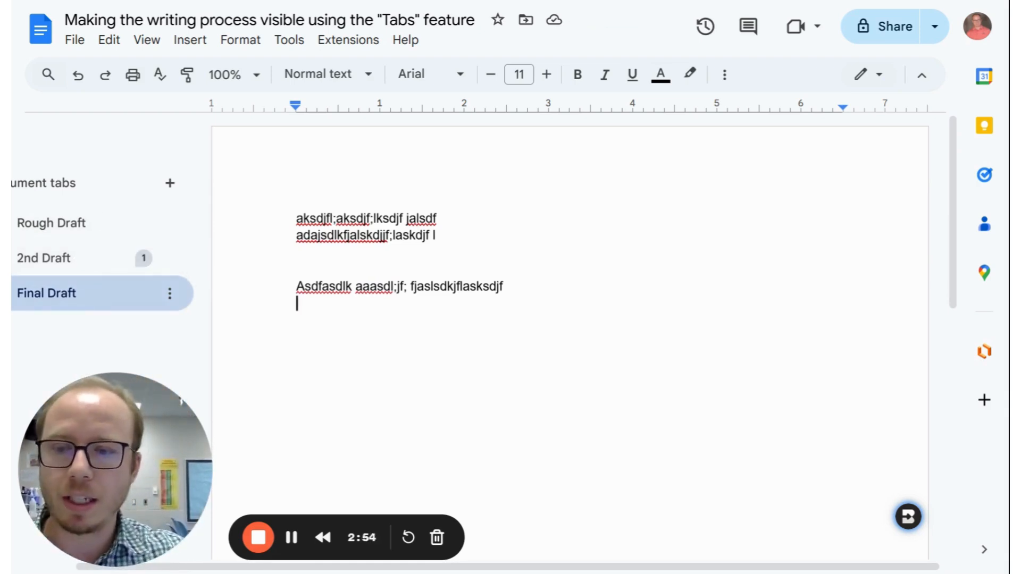
- Compare the versions by viewing the 2nd Draft, Final Draft and Rough Draft tabs in turn
left_click(78, 263)
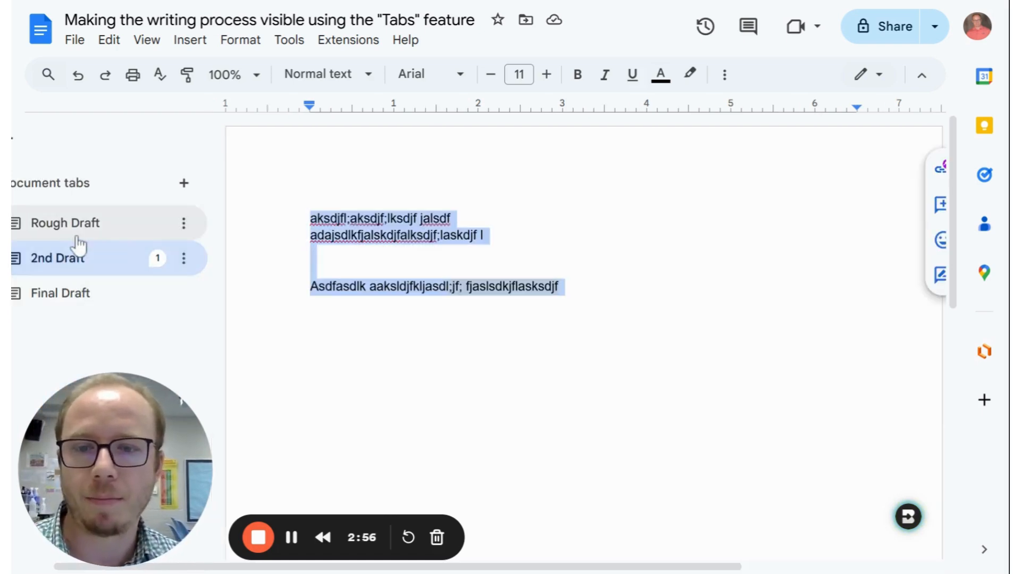
left_click(77, 239)
left_click(79, 262)
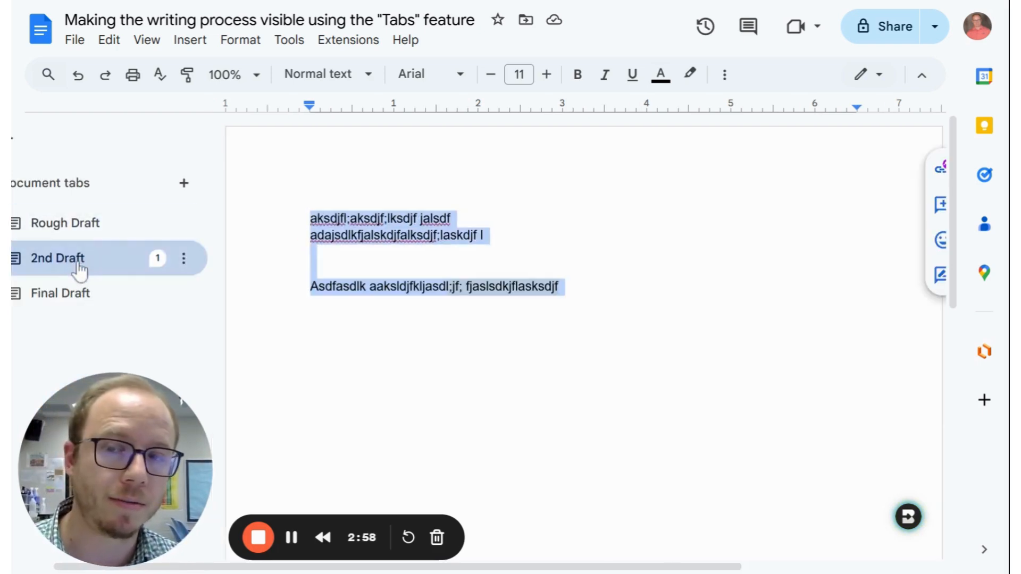
left_click(79, 298)
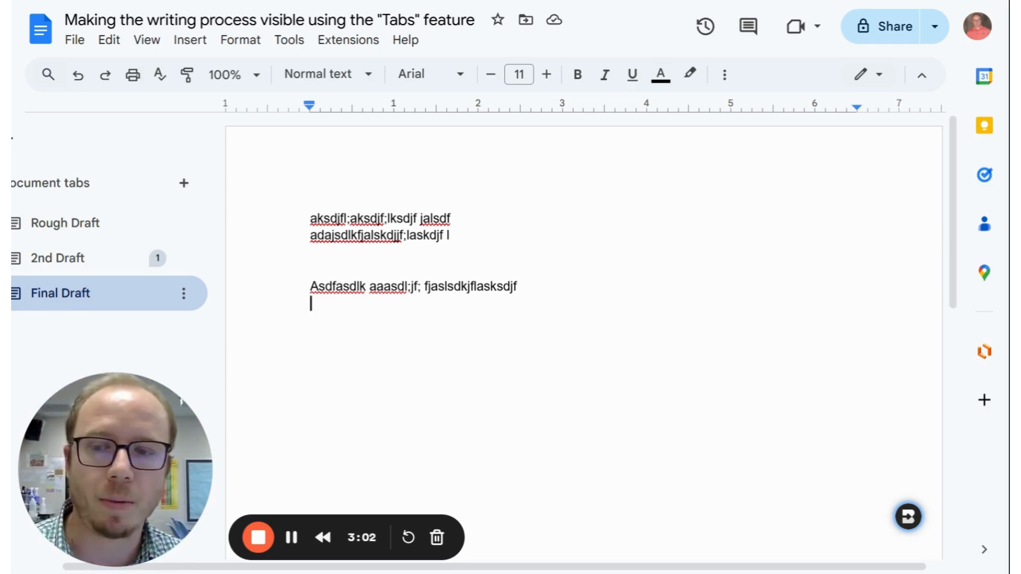
left_click(74, 268)
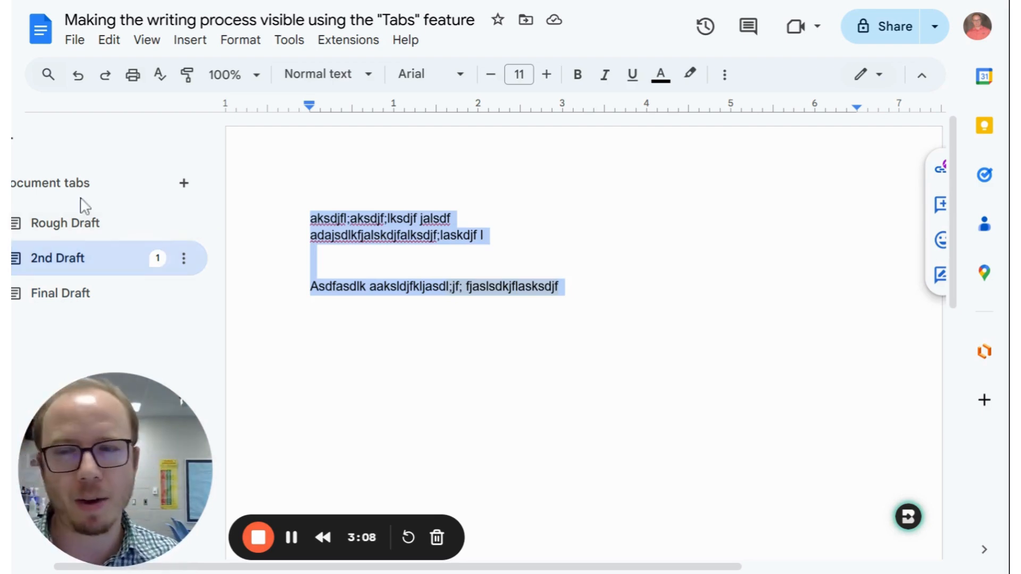
left_click(75, 233)
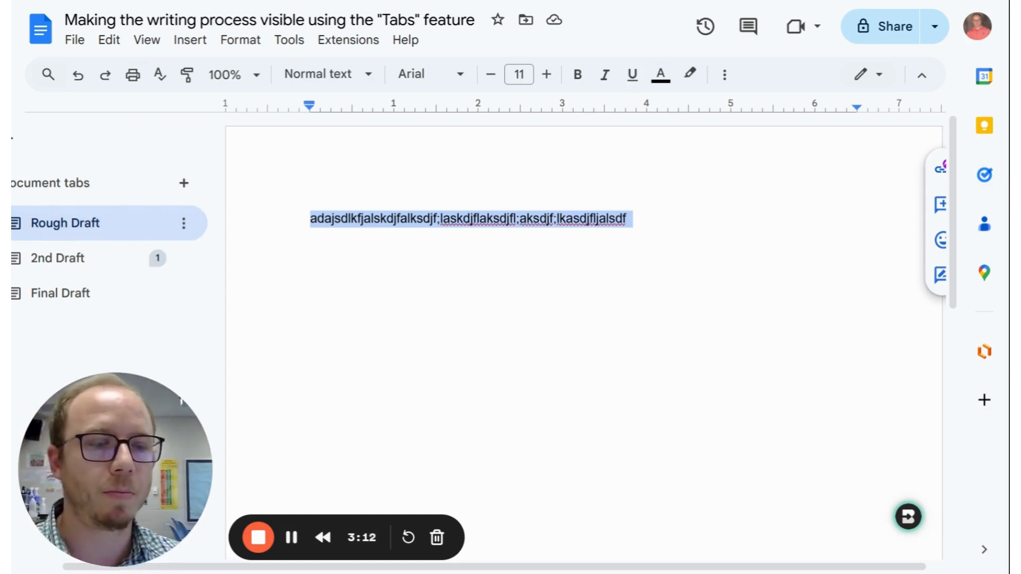
left_click(905, 515)
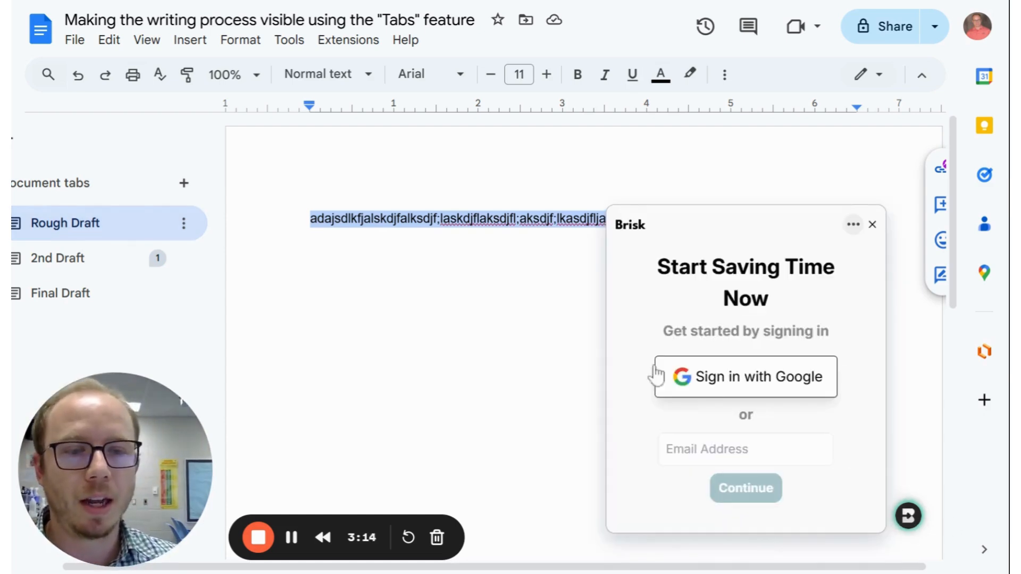
left_click(534, 219)
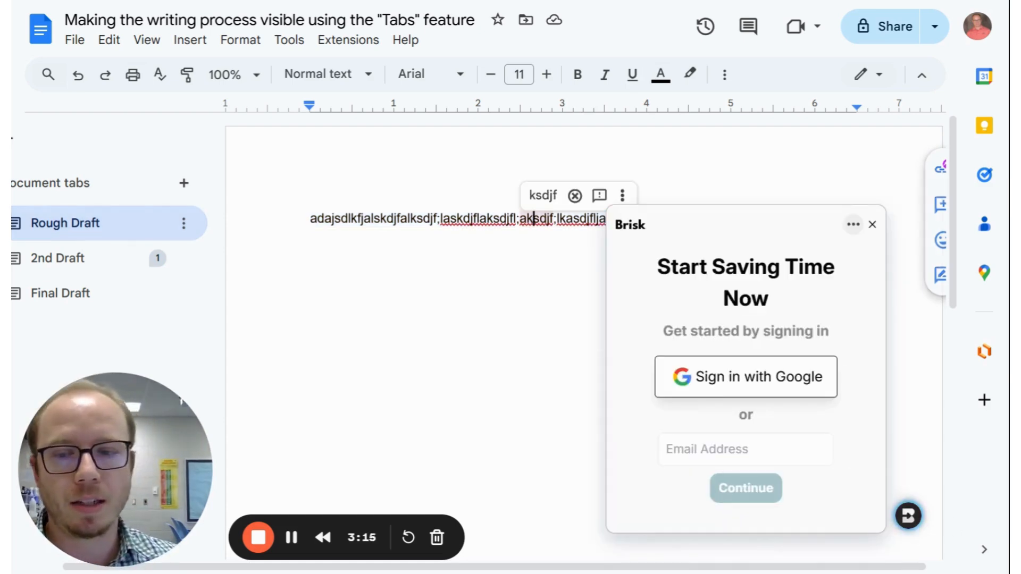
left_click(872, 225)
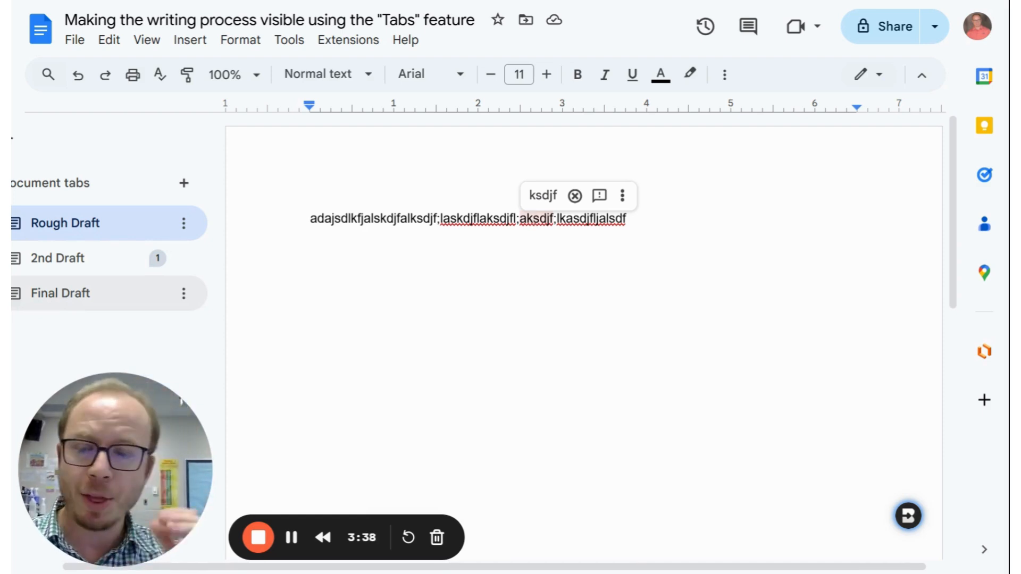
- Add a new document tab, move it above the Rough Draft tab, and name it "Thesis Statement"
left_click(185, 184)
left_click_drag(80, 333, 87, 216)
double_click(98, 235)
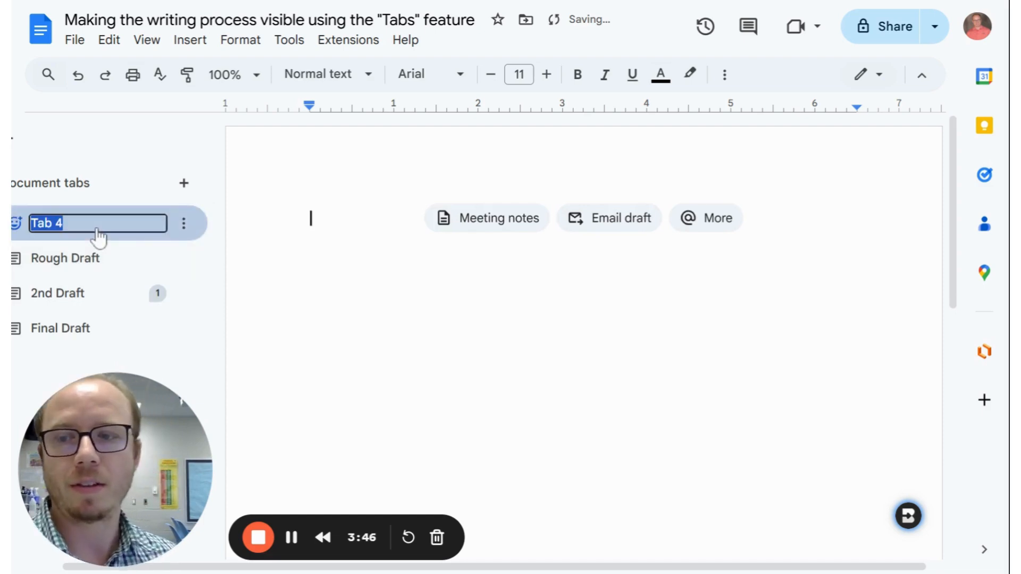
type("Thesis ")
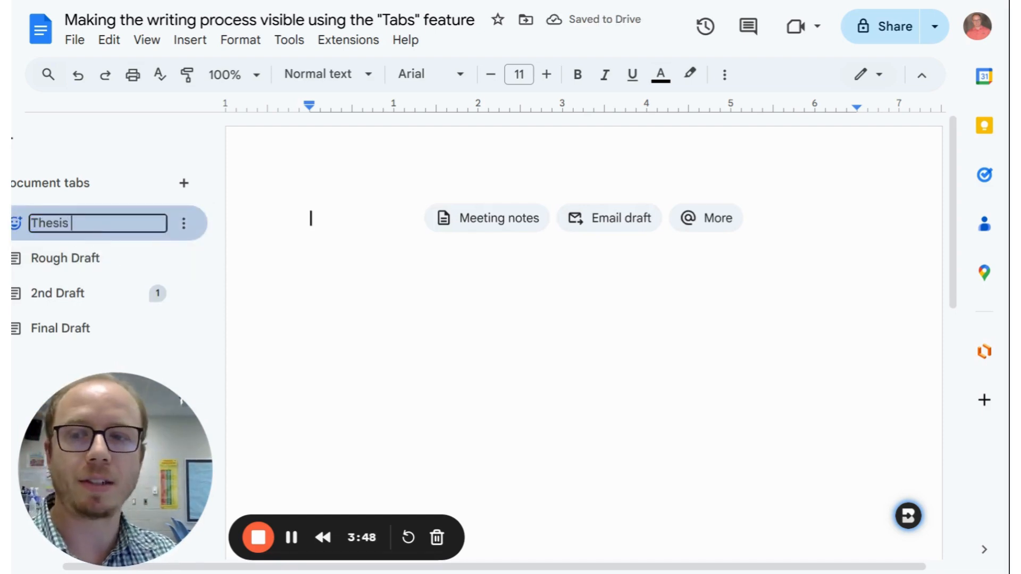
type("Statement")
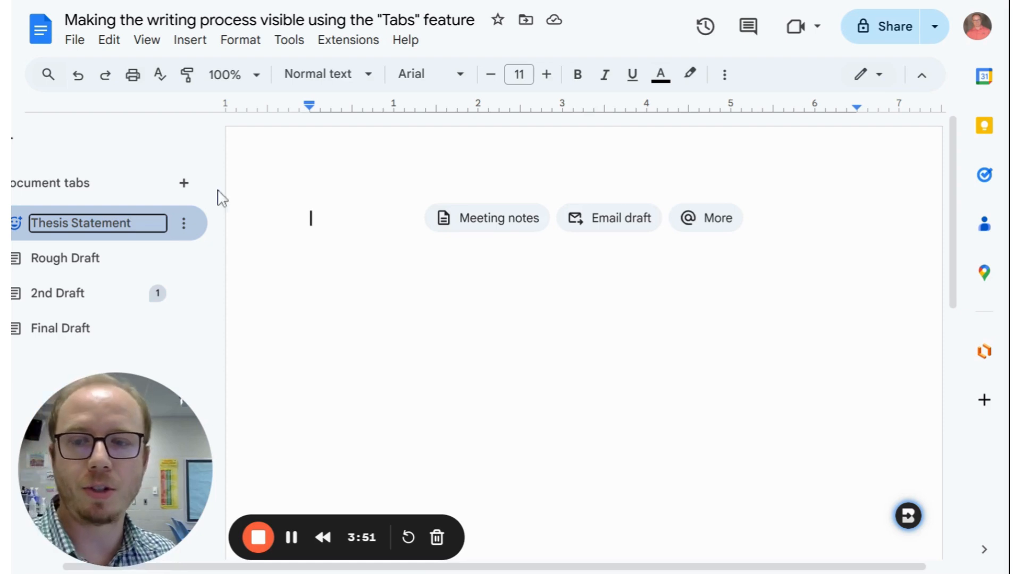
- Add another document tab named "Outline" and place it between the Thesis Statement and Rough Draft tabs
left_click(184, 183)
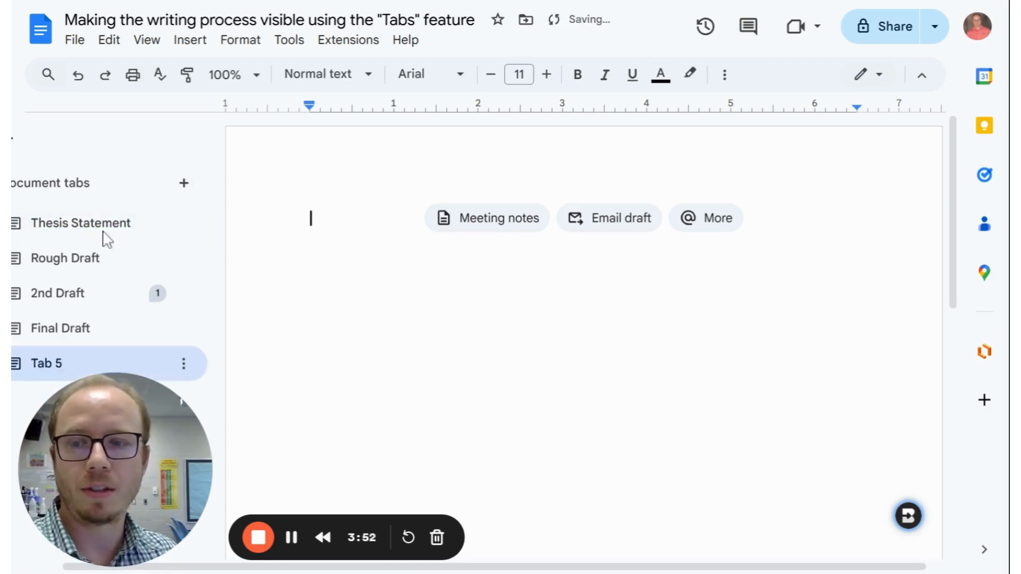
left_click_drag(61, 379, 75, 269)
double_click(77, 268)
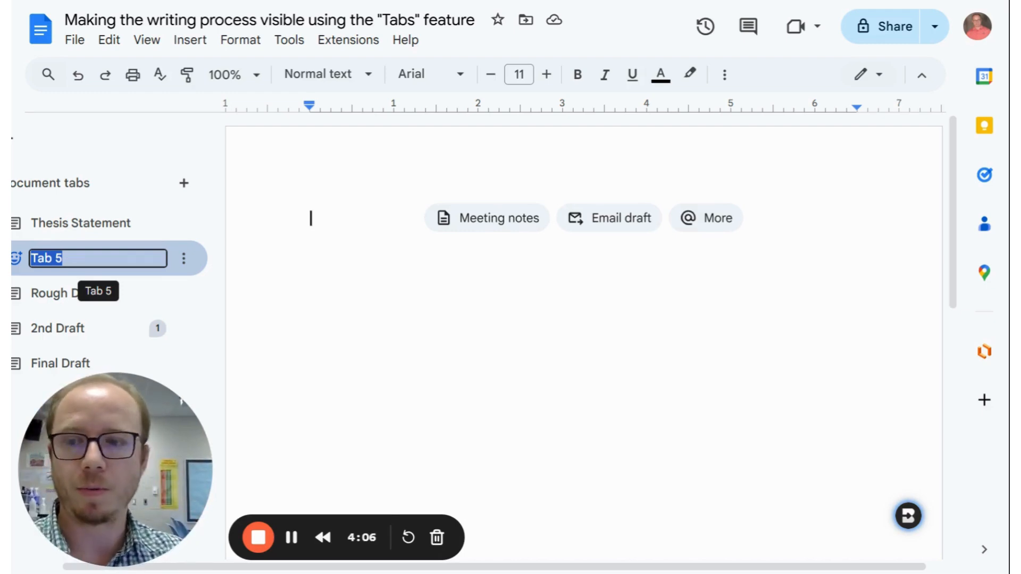
type("Ot")
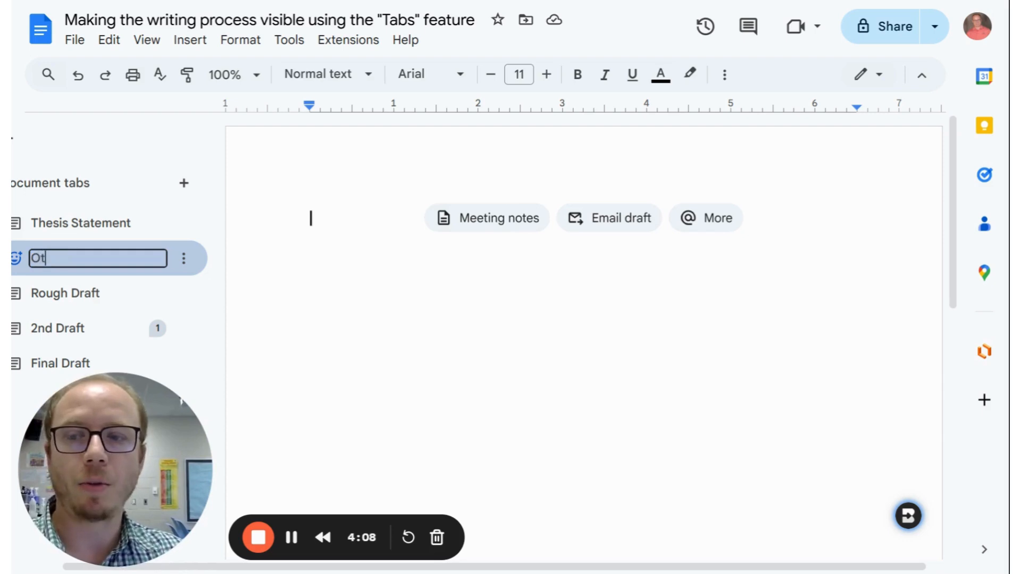
type("utline")
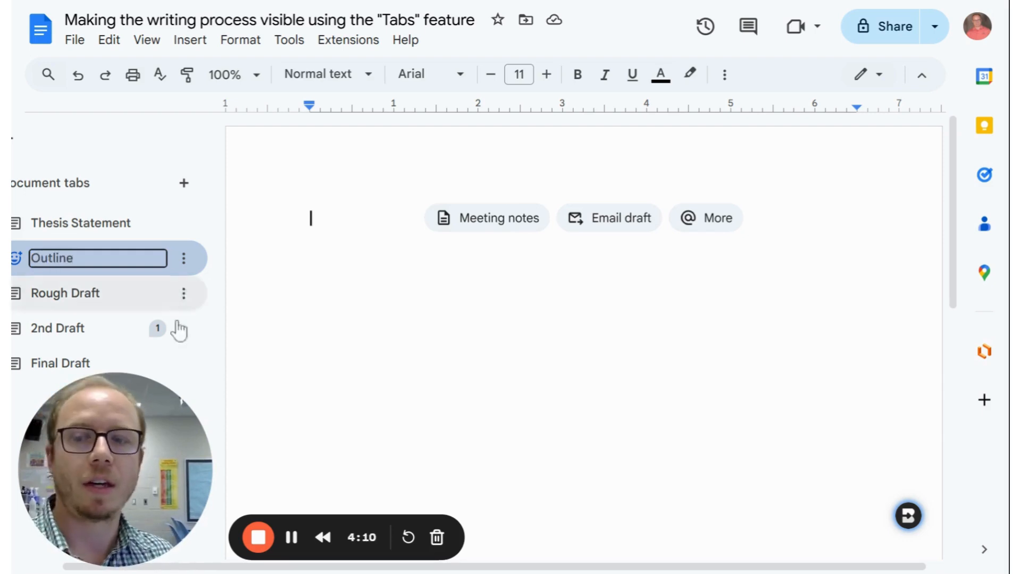
key("Return")
- Review the writing stages by viewing the Thesis Statement, Outline, Rough Draft, 2nd Draft and Final Draft tabs in order
left_click(74, 226)
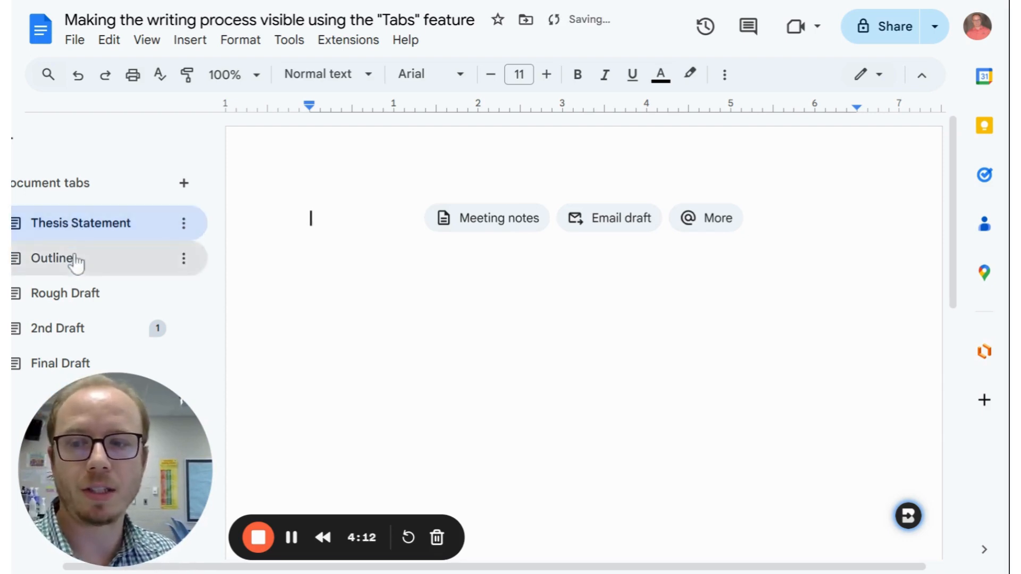
left_click(74, 260)
left_click(75, 293)
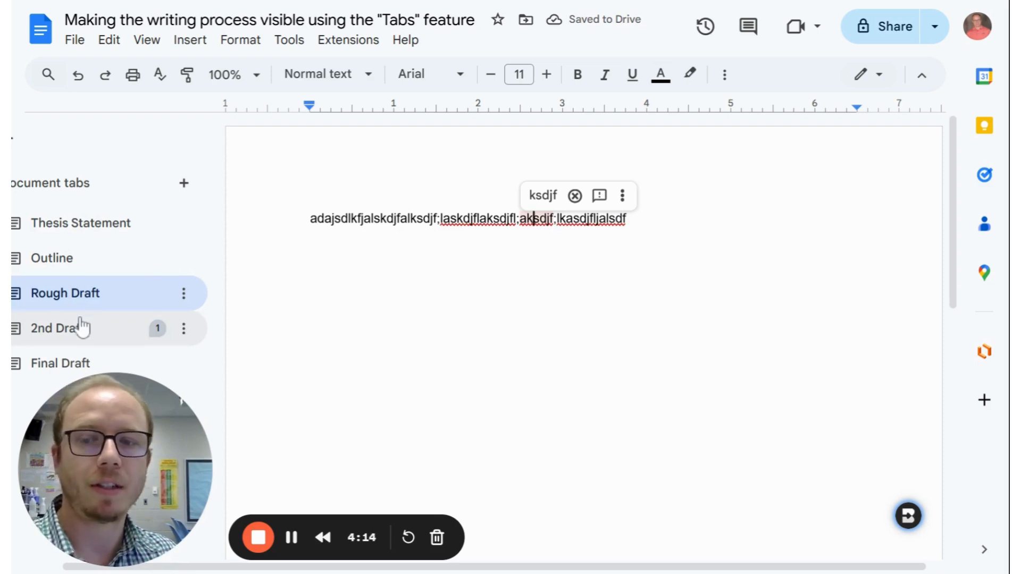
left_click(82, 332)
left_click(75, 361)
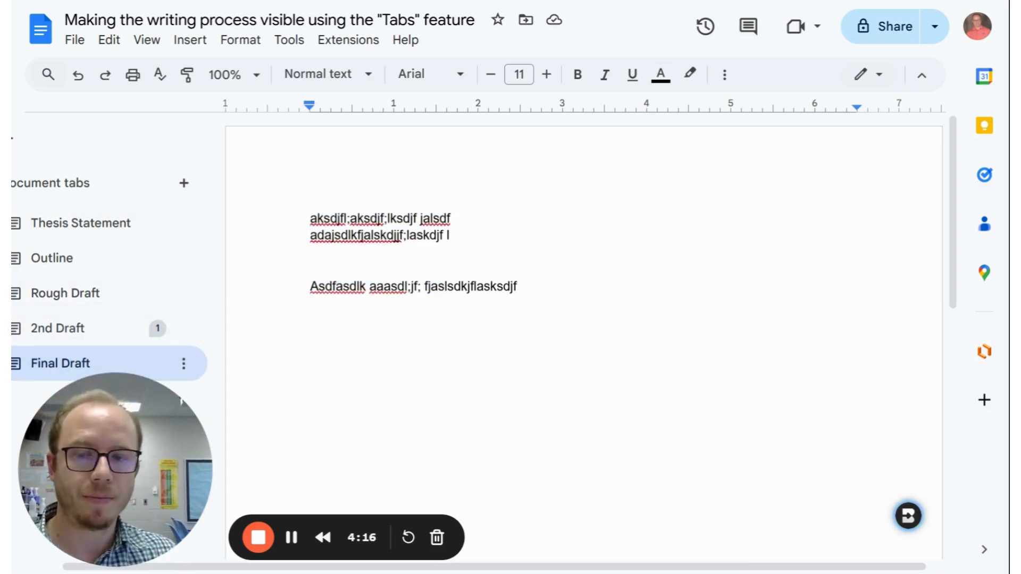